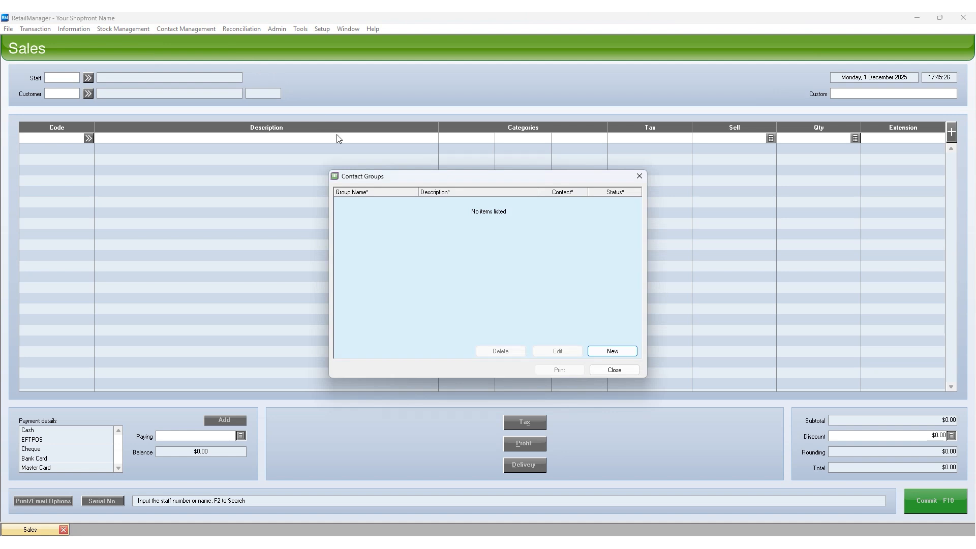
- Create a customer contact group named "Frequent Buyer - Australia" with the description "Customers who purchased more than $500 in the last 6 months"
{"action": "left_click", "coordinate": [612, 351]}
{"action": "type", "text": "Frequent Buyers - Australia"}
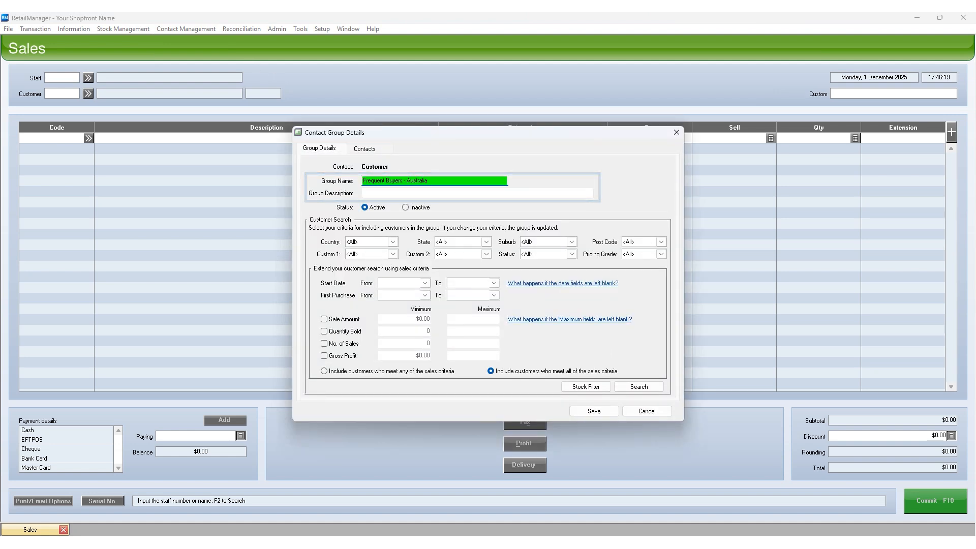
{"action": "left_click", "coordinate": [372, 194]}
{"action": "type", "text": "Customers who purchased more than $500 in the last 6 months"}
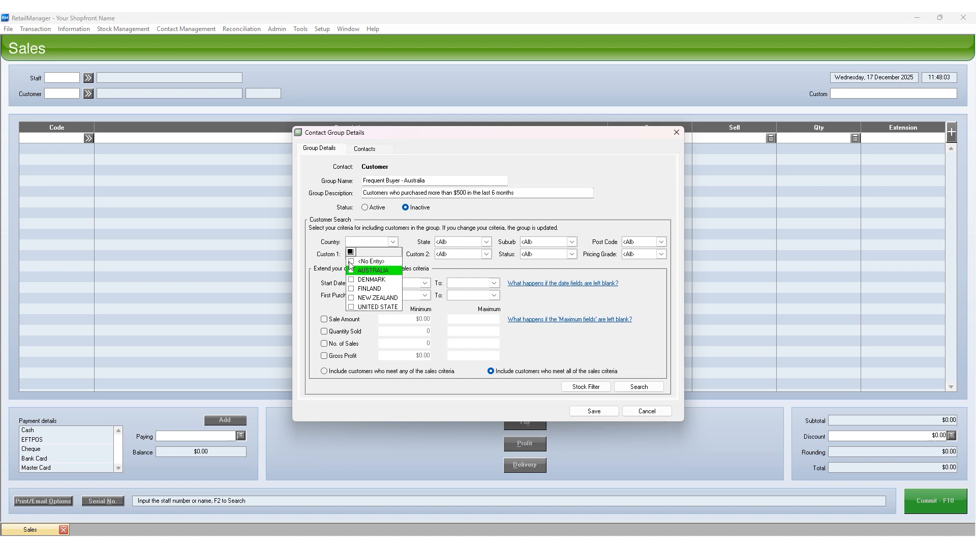
- Filter the group's customers by country AUSTRALIA, state QLD, suburb MELBOURNE, post code 3000 and Custom 1 value example-01
{"action": "left_click", "coordinate": [363, 259]}
{"action": "left_click", "coordinate": [487, 242]}
{"action": "left_click", "coordinate": [455, 298]}
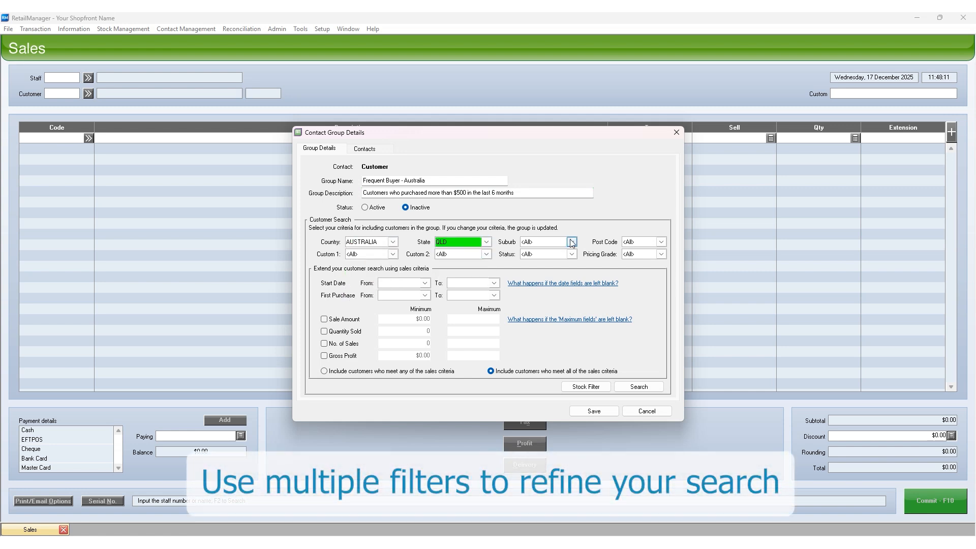
{"action": "left_click", "coordinate": [572, 242]}
{"action": "left_click", "coordinate": [526, 279]}
{"action": "left_click", "coordinate": [661, 242]}
{"action": "left_click", "coordinate": [619, 274]}
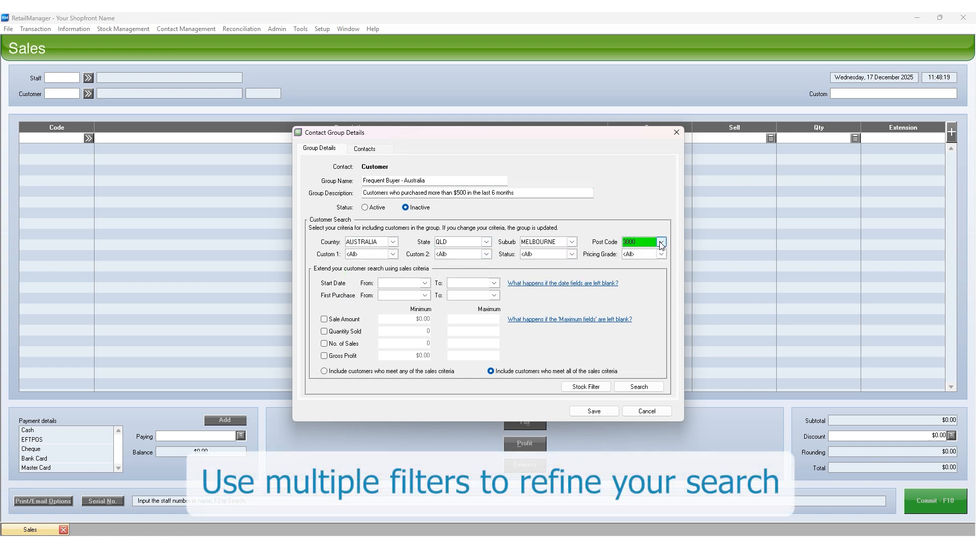
{"action": "left_click", "coordinate": [393, 254]}
{"action": "left_click", "coordinate": [352, 292]}
{"action": "left_click", "coordinate": [394, 254]}
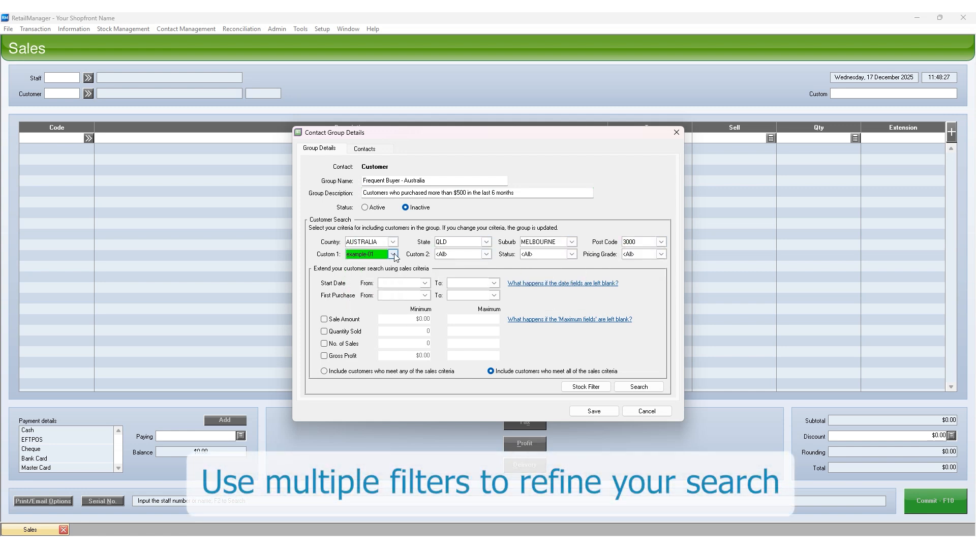
- Set the sales criteria's Start Date range from 10/1/2025 to 11/30/2025
{"action": "left_click", "coordinate": [425, 283]}
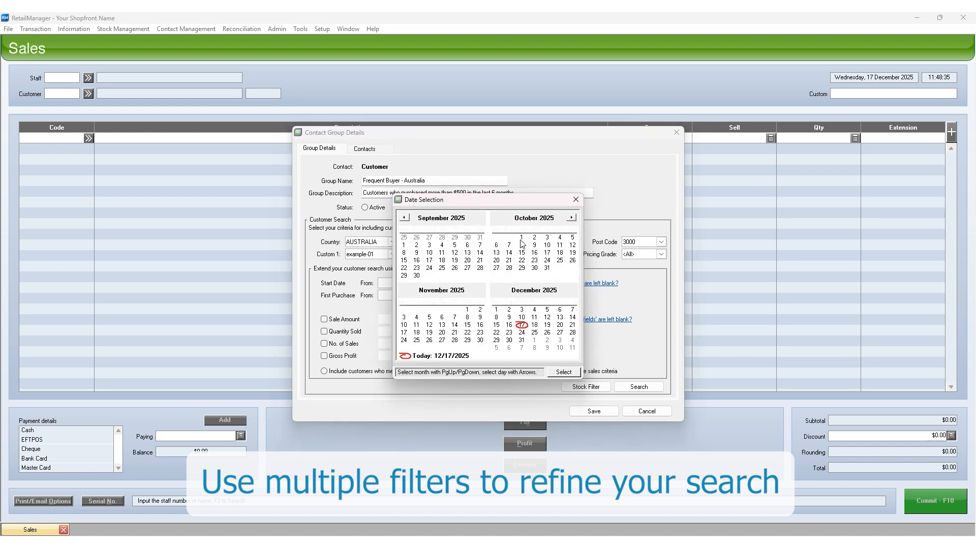
{"action": "left_click", "coordinate": [564, 372]}
{"action": "left_click", "coordinate": [492, 284]}
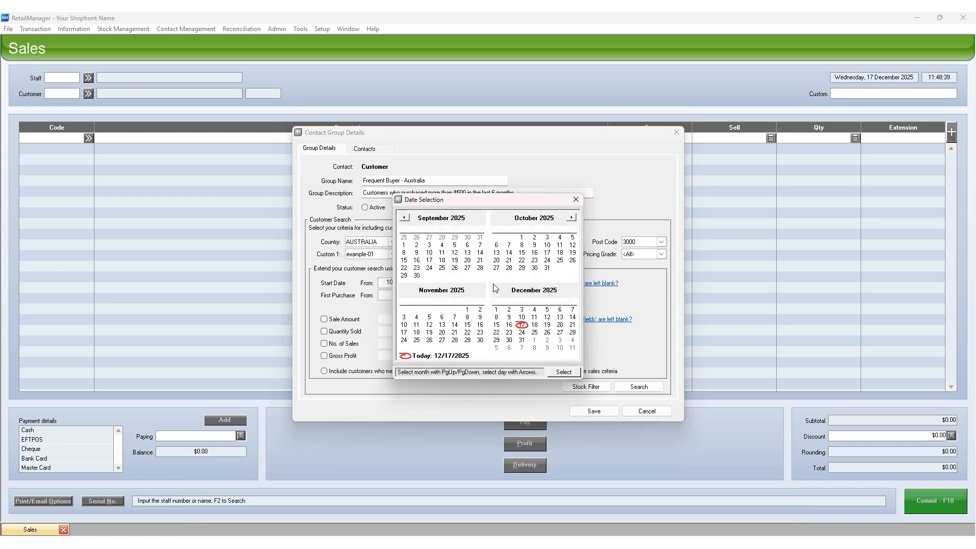
{"action": "left_click", "coordinate": [562, 372]}
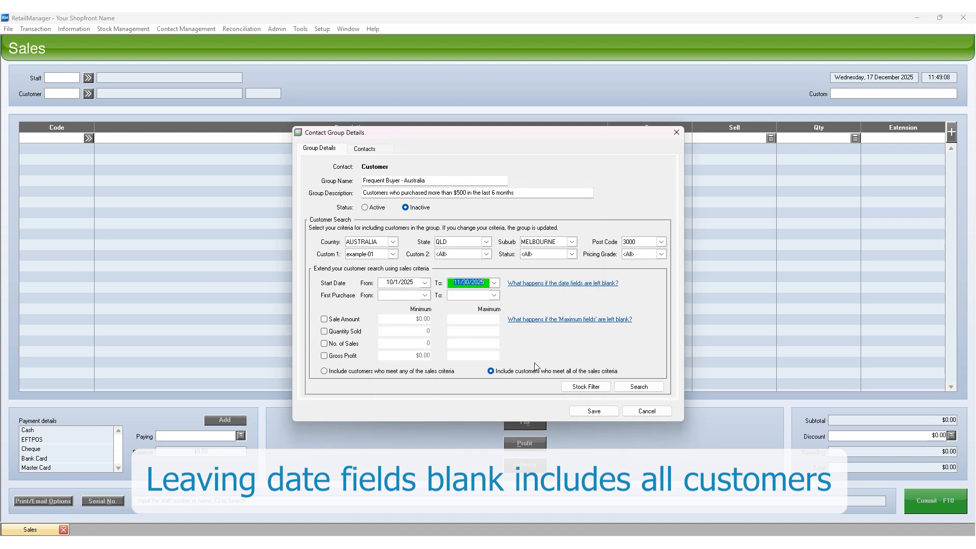
- Set the First Purchase range from 11/1/2024 to 10/31/2025 and search for matching customers
{"action": "left_click", "coordinate": [425, 296]}
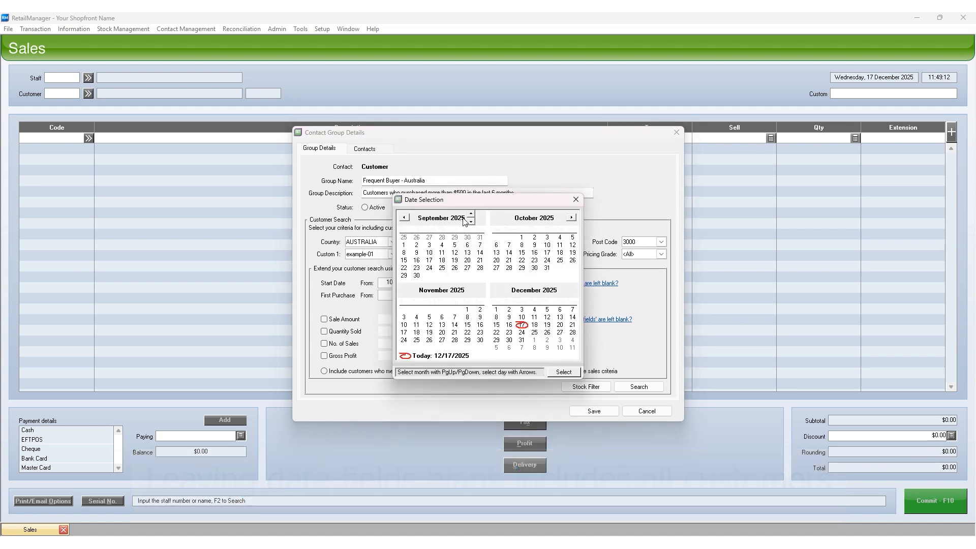
{"action": "left_click", "coordinate": [461, 218]}
{"action": "left_click", "coordinate": [471, 225]}
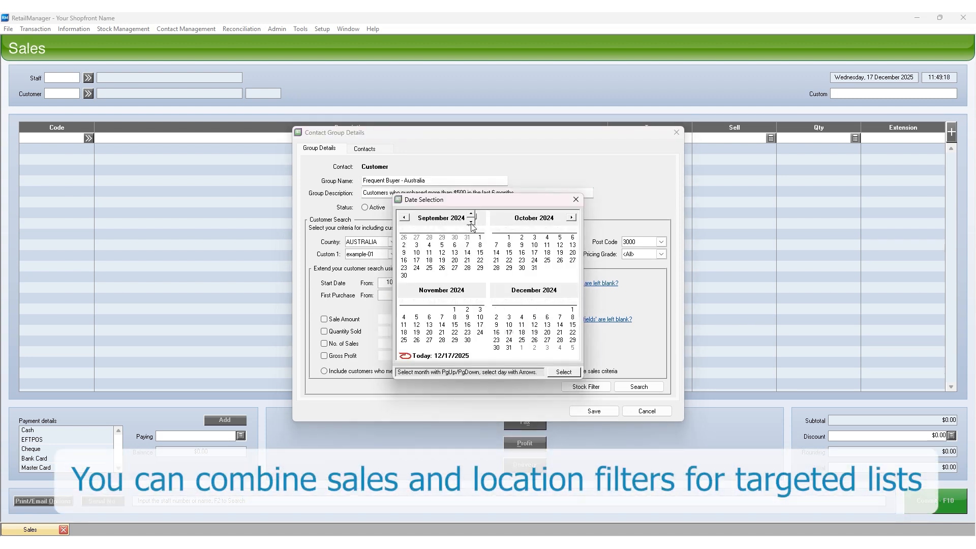
{"action": "left_click", "coordinate": [454, 309]}
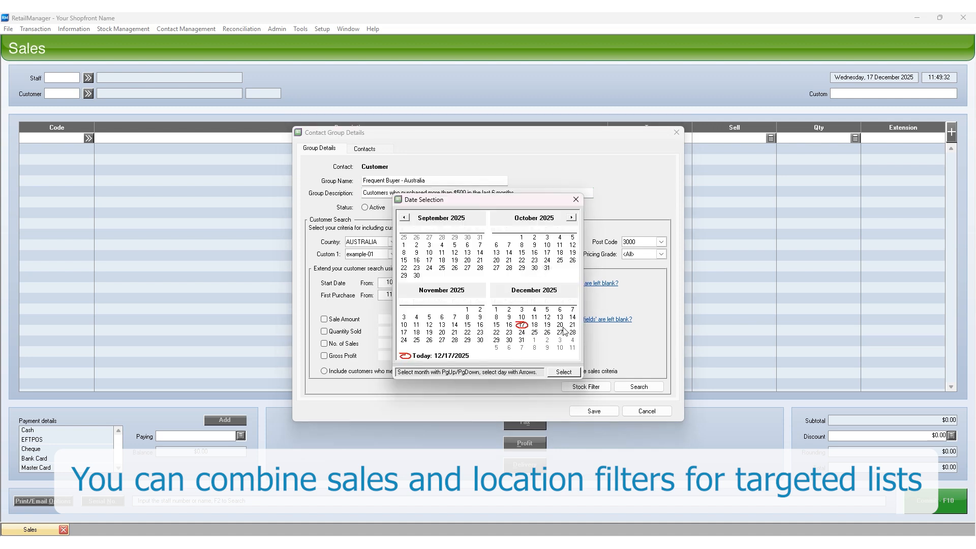
{"action": "left_click", "coordinate": [563, 372]}
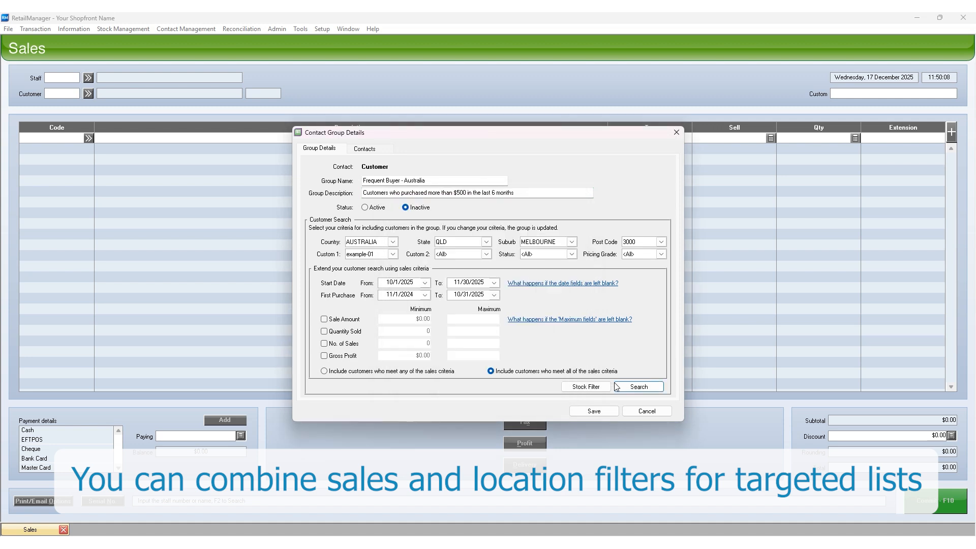
{"action": "left_click", "coordinate": [634, 388]}
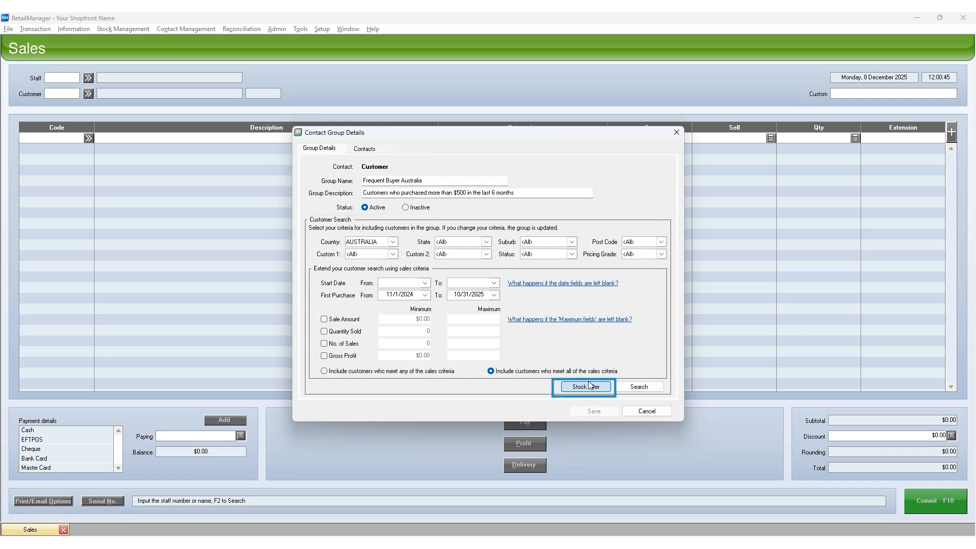
- Add a stock filter for the Shoes department and include all the stock items found
{"action": "left_click", "coordinate": [588, 386]}
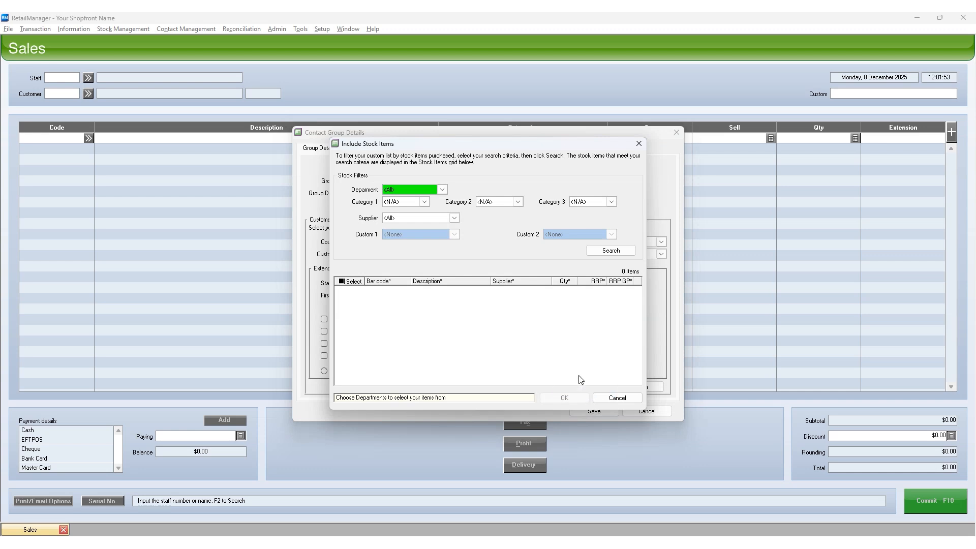
{"action": "left_click", "coordinate": [442, 190]}
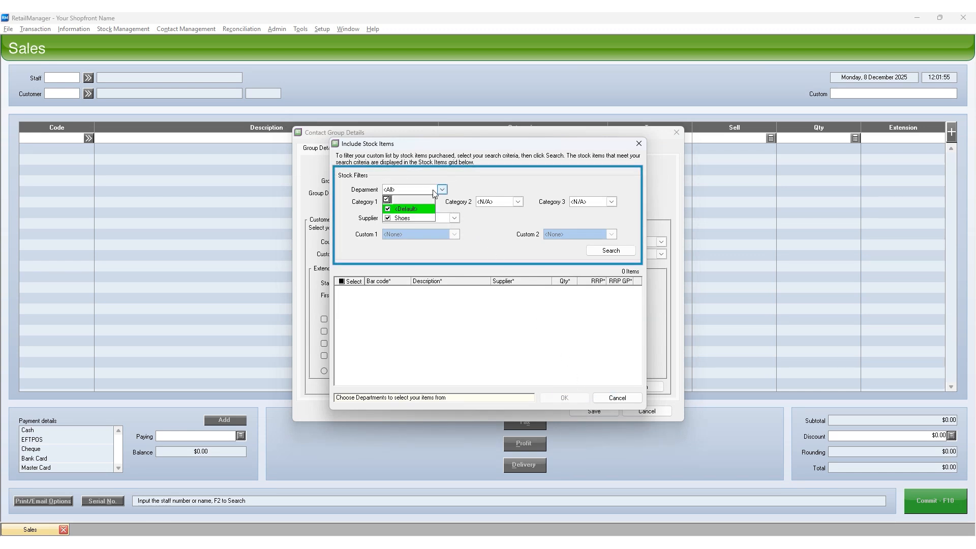
{"action": "left_click", "coordinate": [388, 218]}
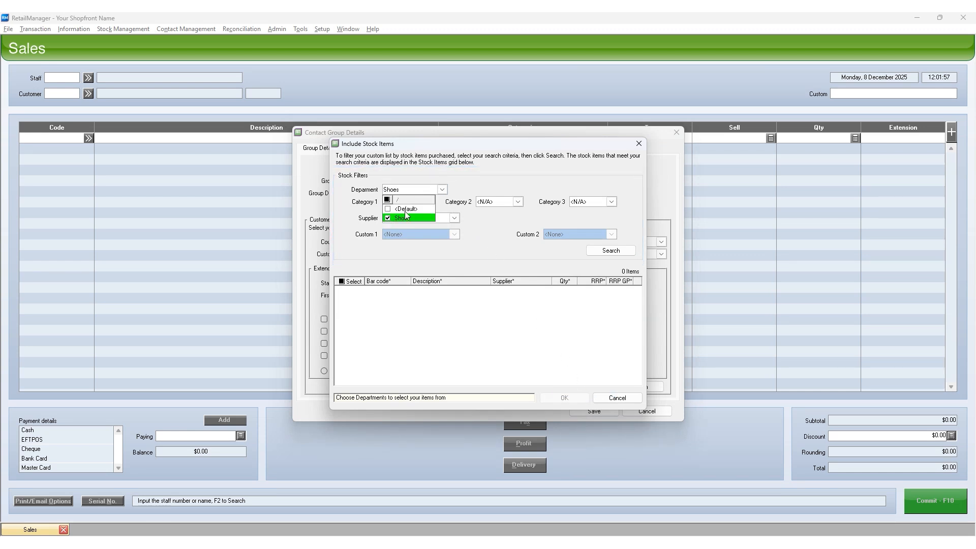
{"action": "left_click", "coordinate": [446, 191]}
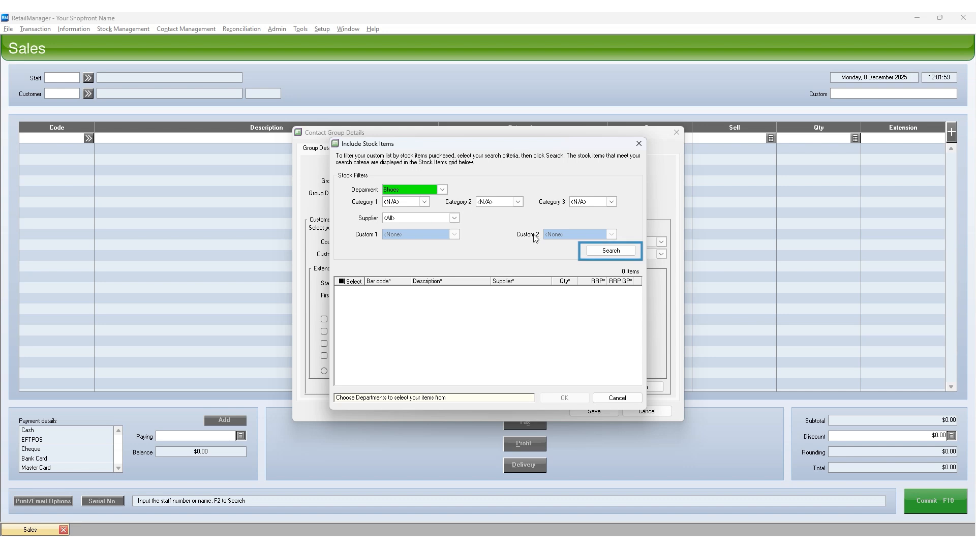
{"action": "left_click", "coordinate": [608, 251]}
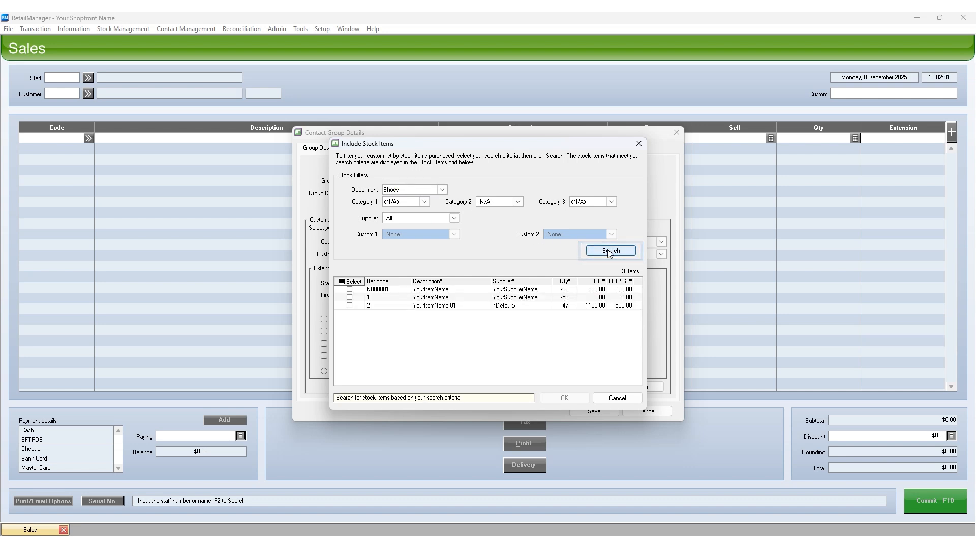
{"action": "left_click", "coordinate": [340, 282]}
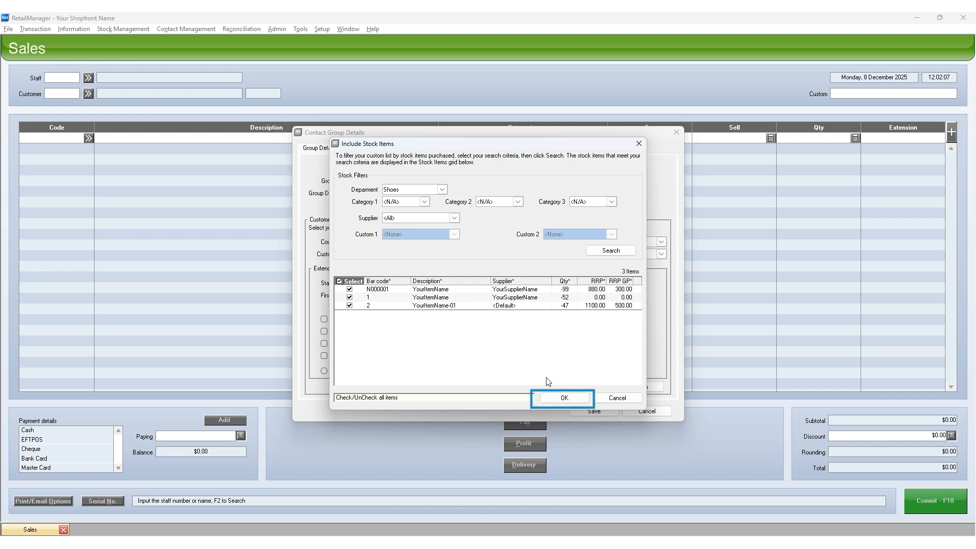
{"action": "left_click", "coordinate": [565, 398]}
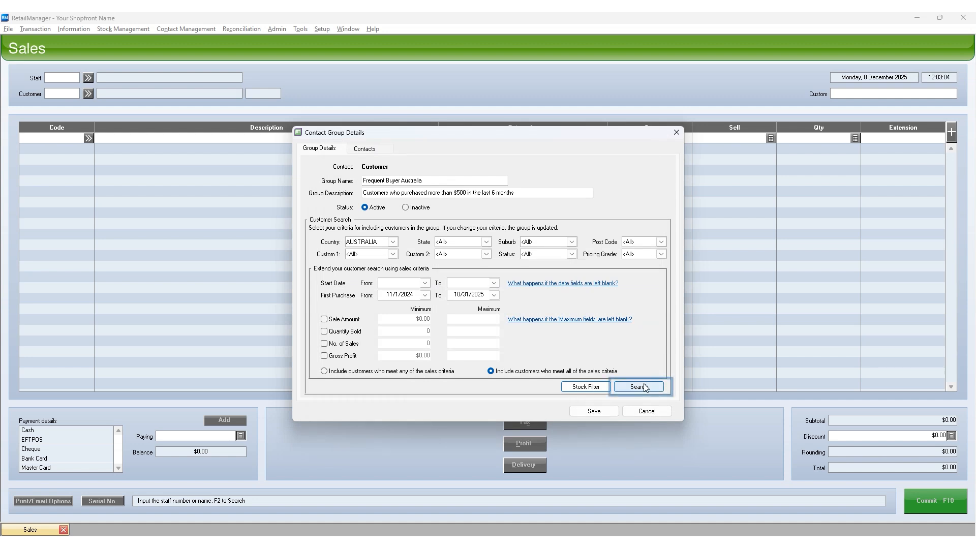
- Search for customers matching the criteria, add all of them to the group and save it
{"action": "left_click", "coordinate": [636, 388]}
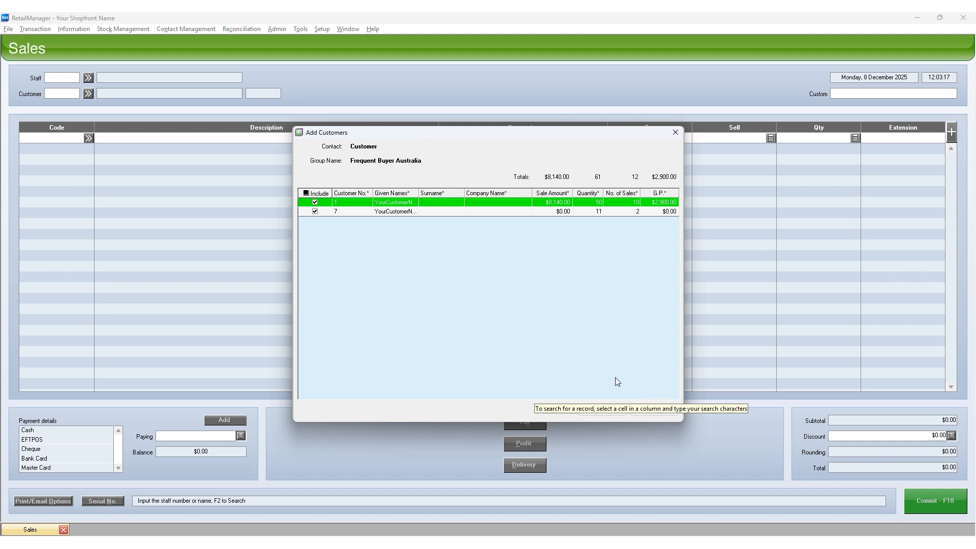
{"action": "left_click", "coordinate": [304, 193]}
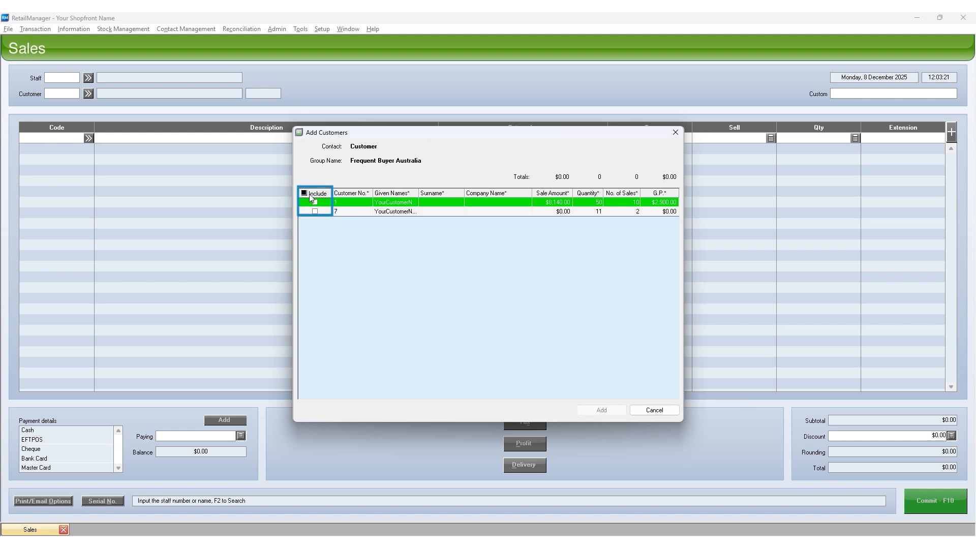
{"action": "left_click", "coordinate": [315, 203]}
{"action": "left_click", "coordinate": [304, 194]}
{"action": "left_click", "coordinate": [602, 410]}
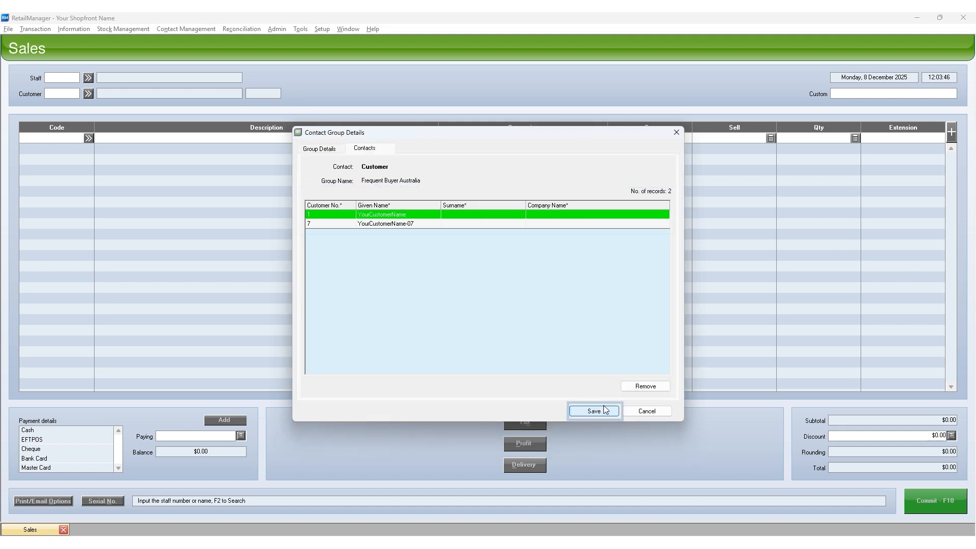
{"action": "left_click", "coordinate": [605, 410]}
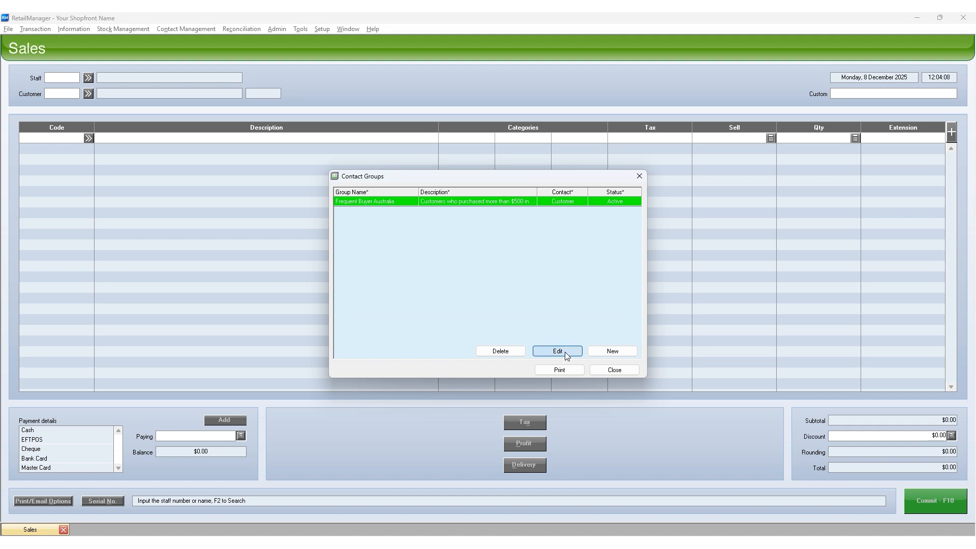
- Edit the saved contact group, renaming it "Frequent Buyer Australia - Test" and limiting its state filter to NSW
{"action": "left_click", "coordinate": [566, 352]}
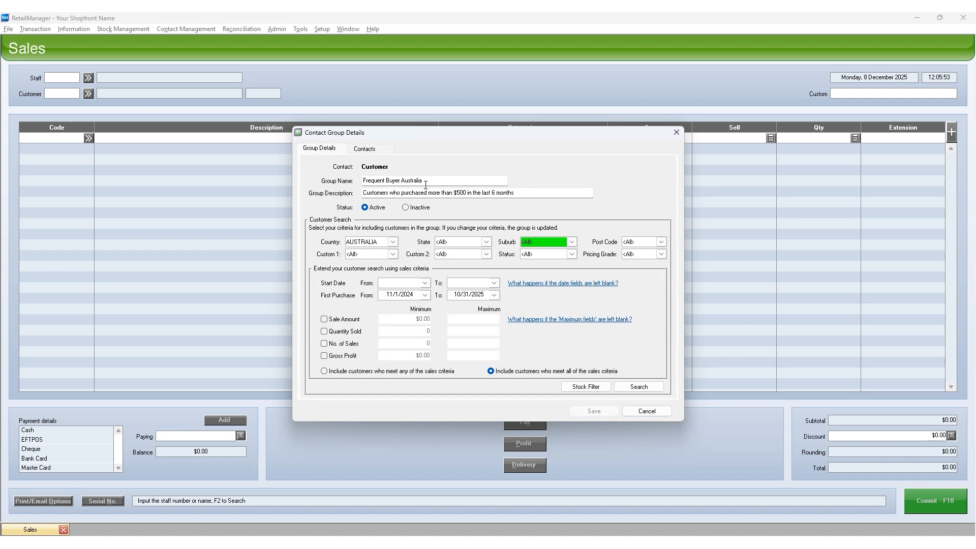
{"action": "left_click", "coordinate": [435, 180]}
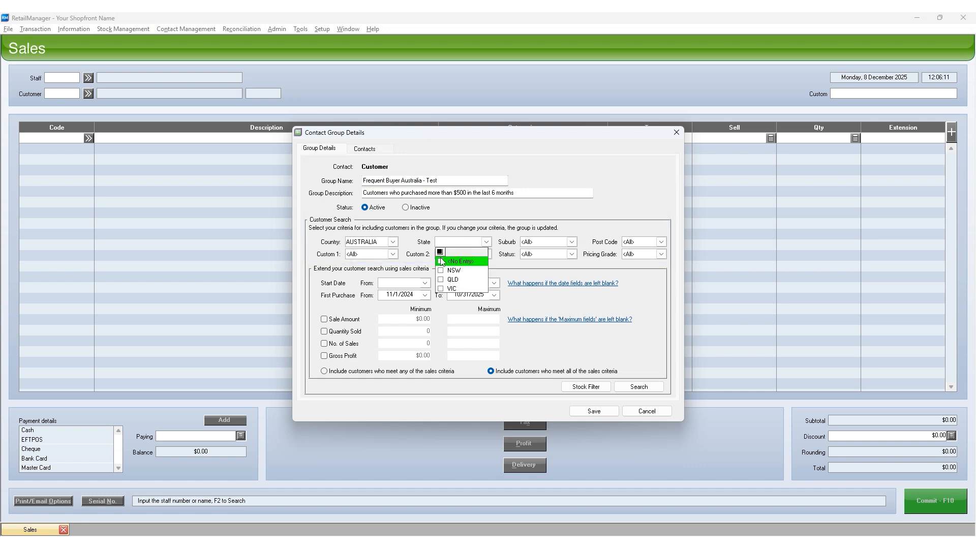
{"action": "left_click", "coordinate": [441, 271]}
{"action": "left_click", "coordinate": [487, 243]}
- Set the First Purchase end date to 10/30/2025 and search for customers with the updated criteria
{"action": "left_click", "coordinate": [494, 295]}
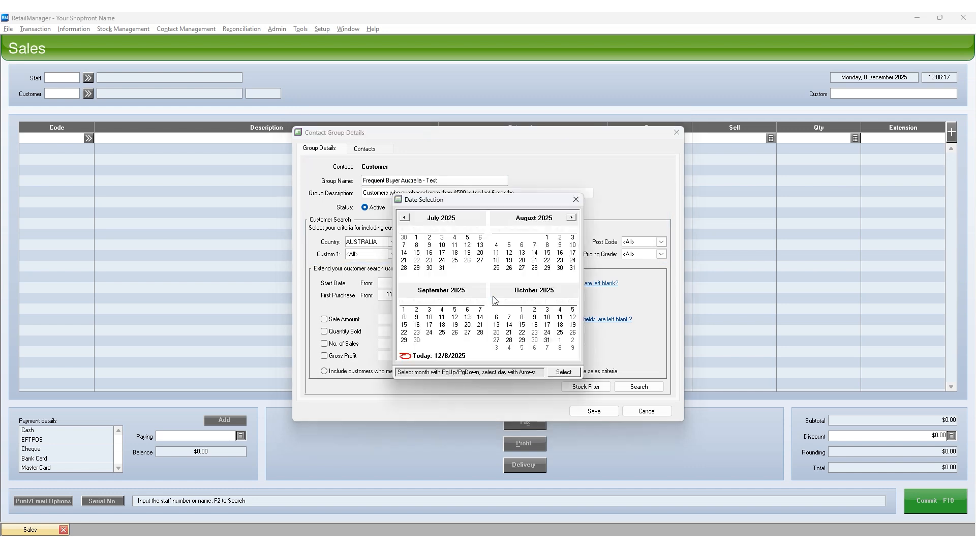
{"action": "double_click", "coordinate": [535, 341]}
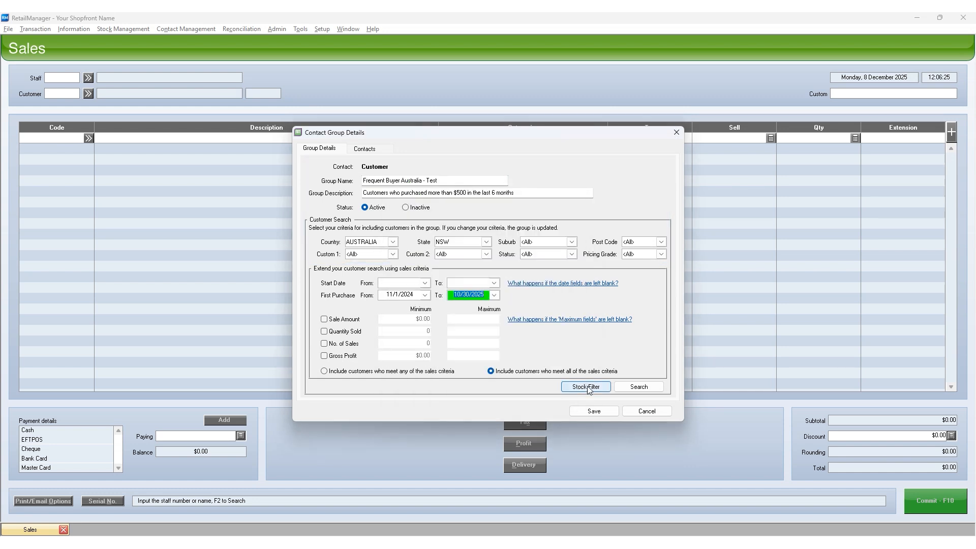
{"action": "left_click", "coordinate": [639, 388]}
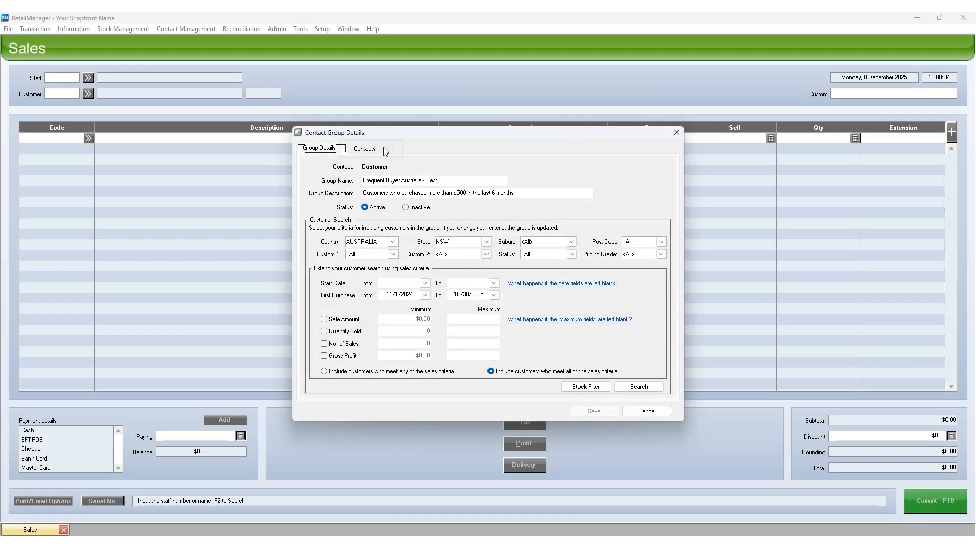
- Remove the listed customer from the group's contacts and save the group
{"action": "left_click", "coordinate": [385, 149]}
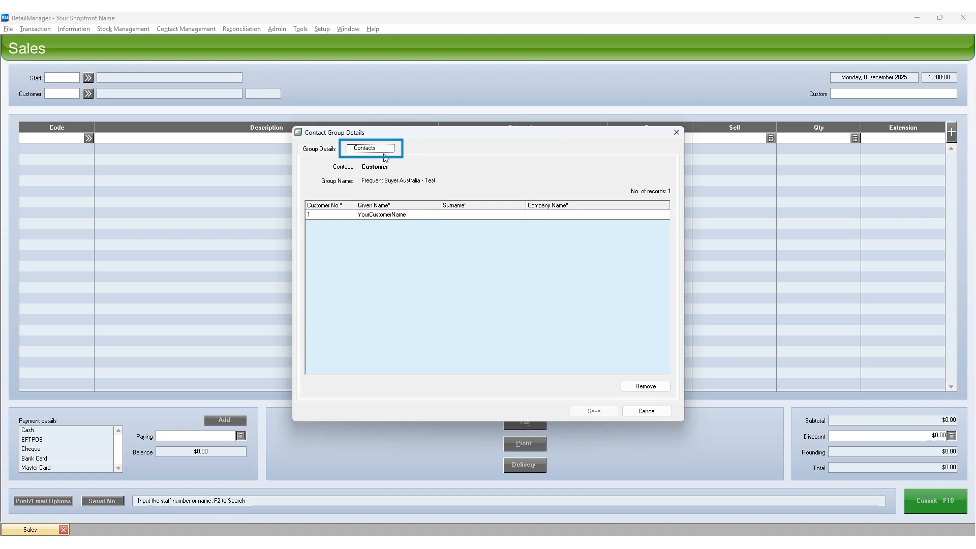
{"action": "left_click", "coordinate": [391, 214]}
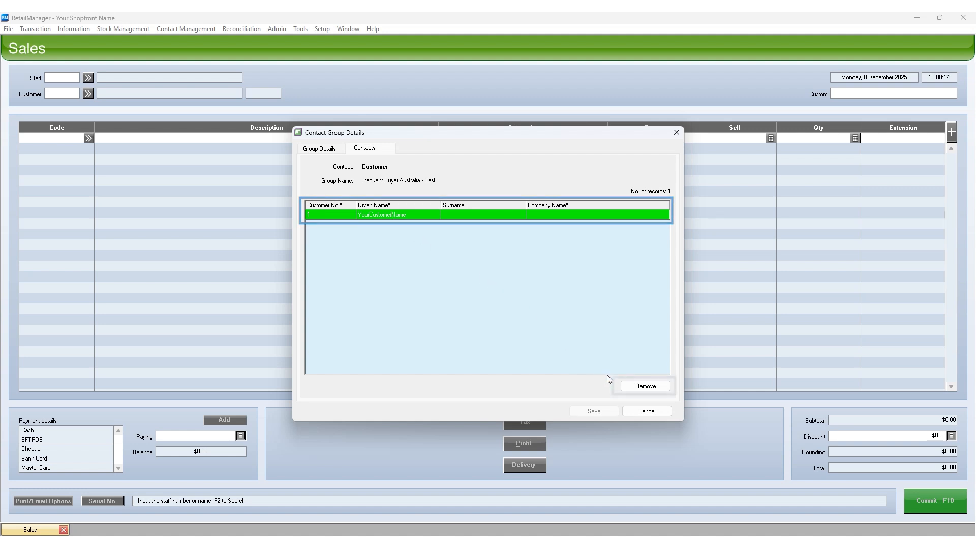
{"action": "left_click", "coordinate": [647, 388]}
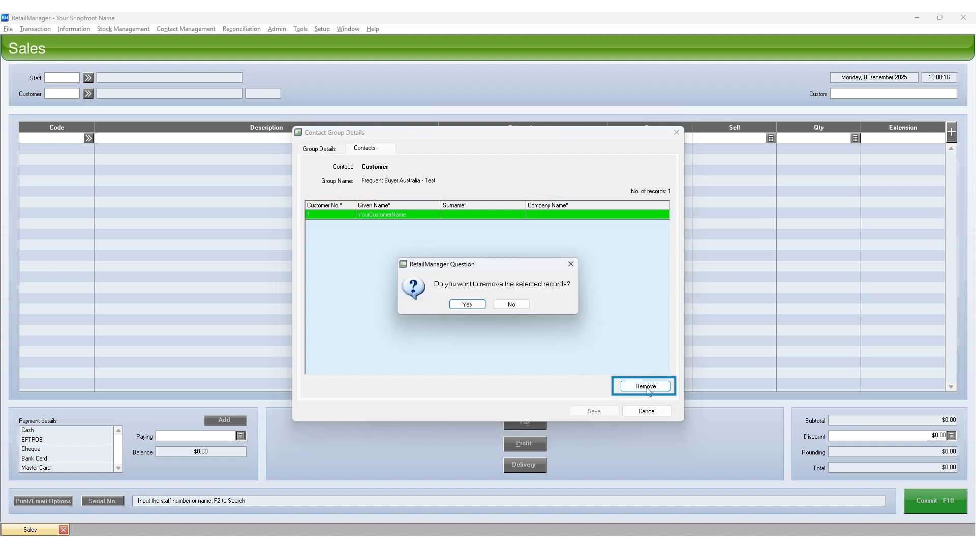
{"action": "left_click", "coordinate": [467, 305]}
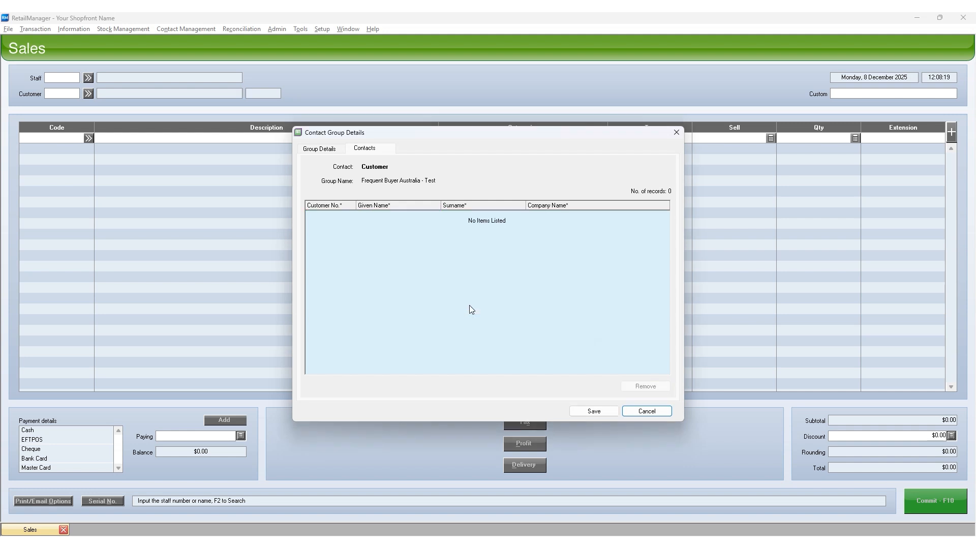
{"action": "left_click", "coordinate": [595, 413]}
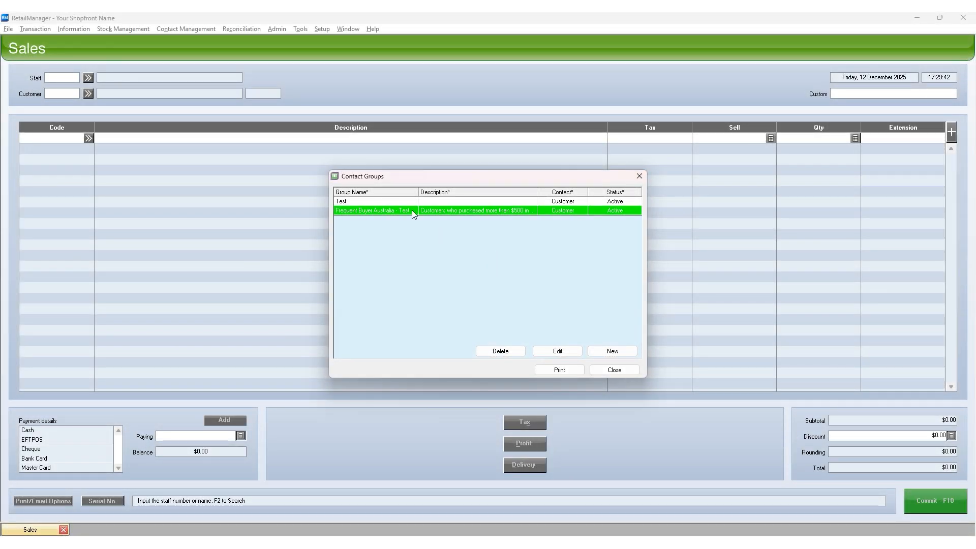
- Delete the contact group named "Test" from the contact groups list
{"action": "left_click", "coordinate": [399, 202]}
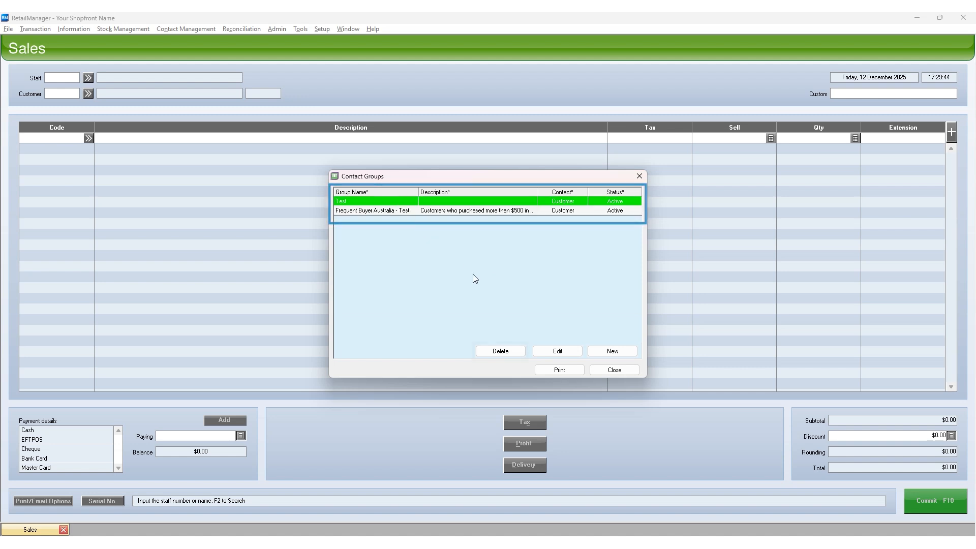
{"action": "left_click", "coordinate": [515, 353]}
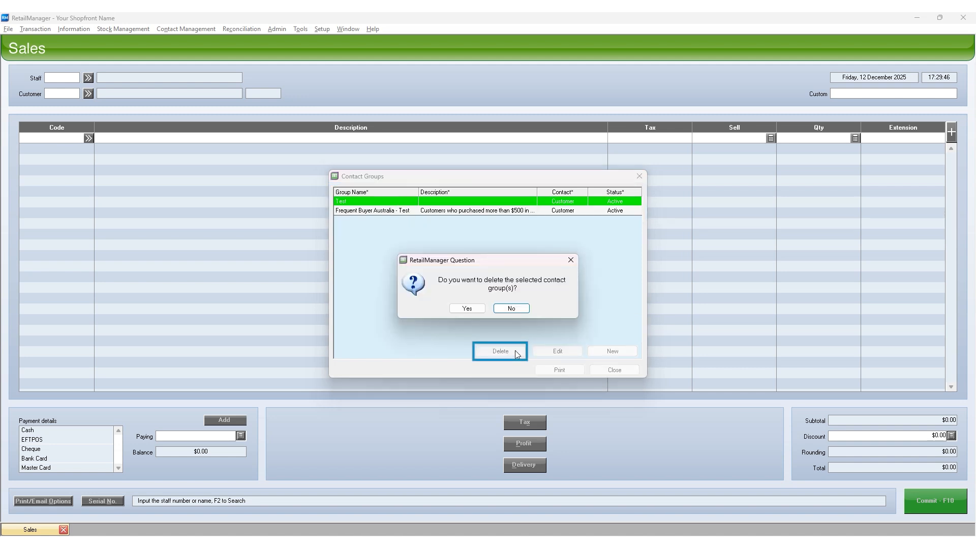
{"action": "left_click", "coordinate": [467, 309]}
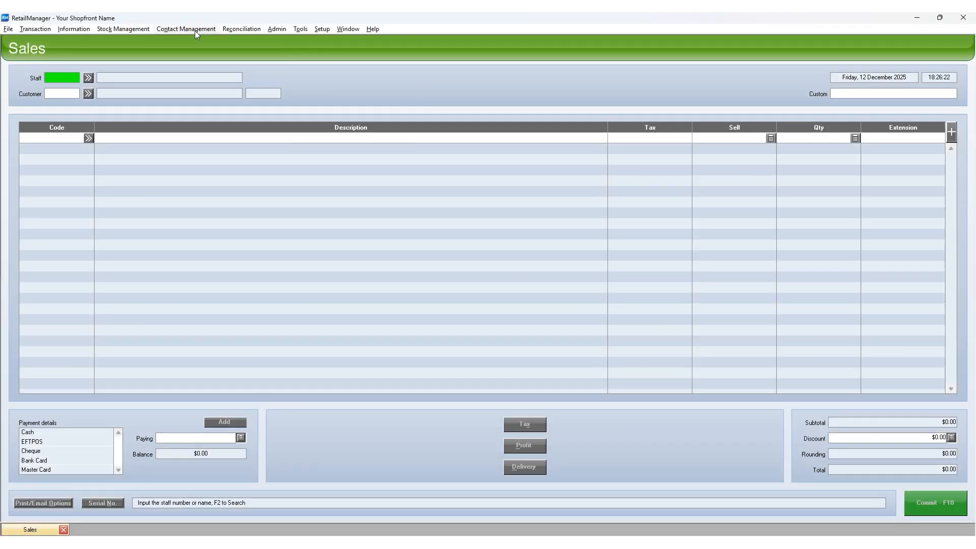
- Open the contact groups list and choose the Customer Group Detailed report for printing
{"action": "left_click", "coordinate": [191, 31]}
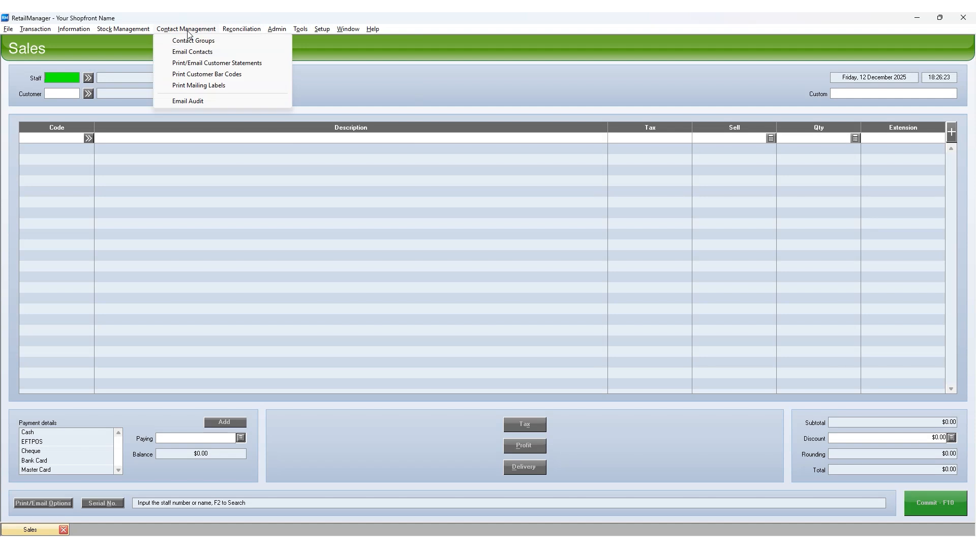
{"action": "left_click", "coordinate": [215, 42]}
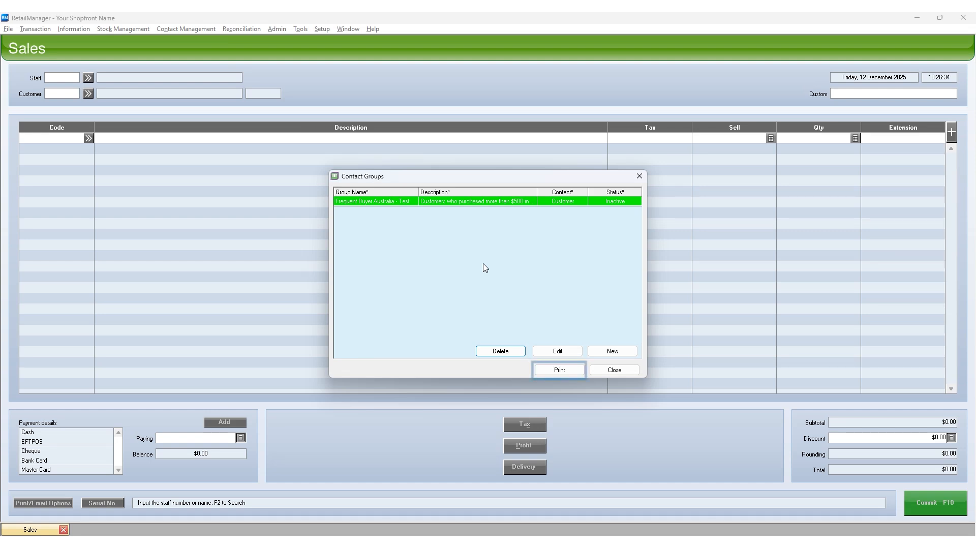
{"action": "left_click", "coordinate": [566, 371]}
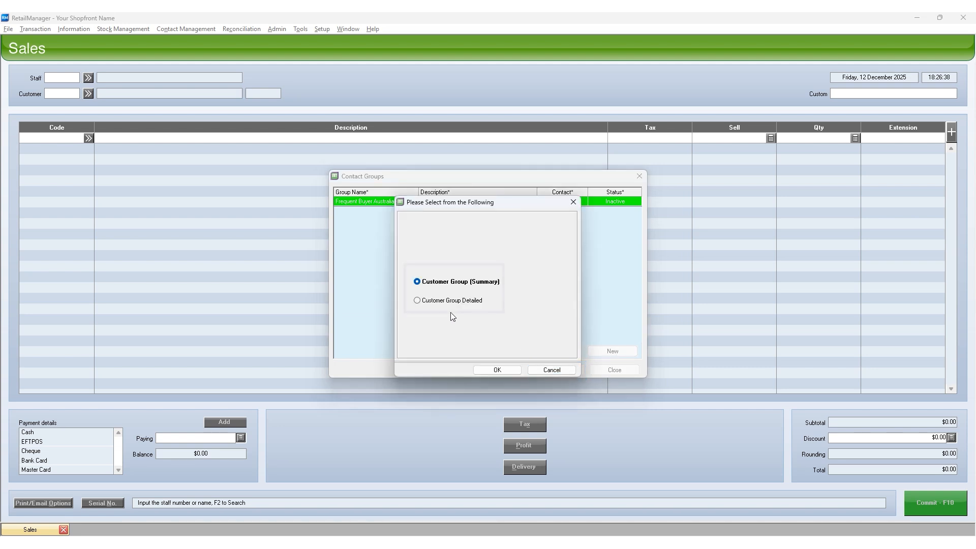
{"action": "left_click", "coordinate": [432, 302]}
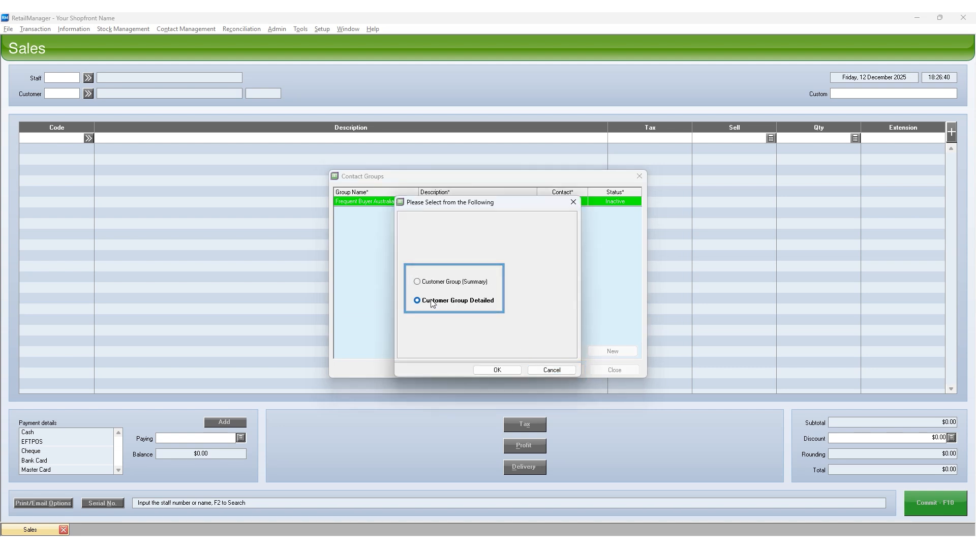
{"action": "left_click", "coordinate": [497, 370]}
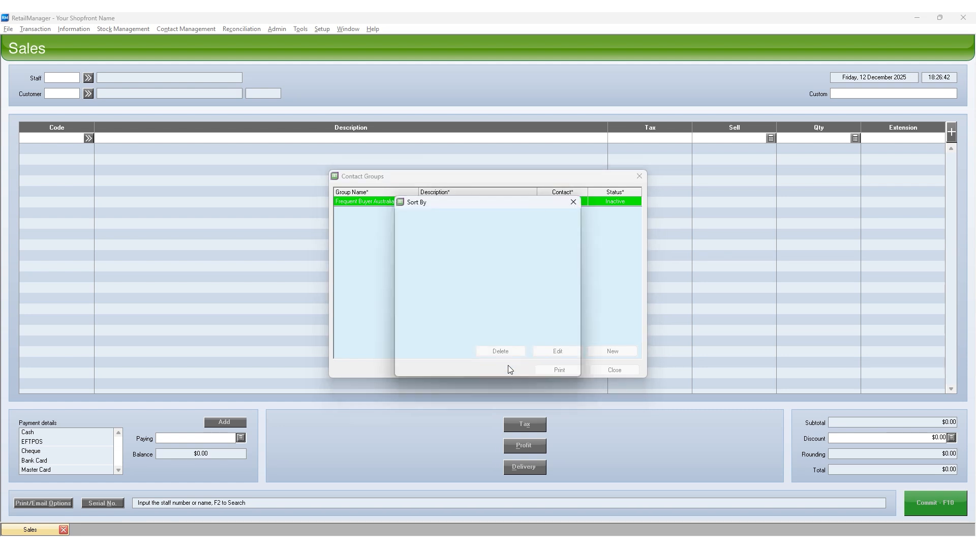
- Sort the detailed report primarily by Given Name and secondarily by Sales $, and print all pages with Microsoft Print to PDF
{"action": "left_click", "coordinate": [476, 242]}
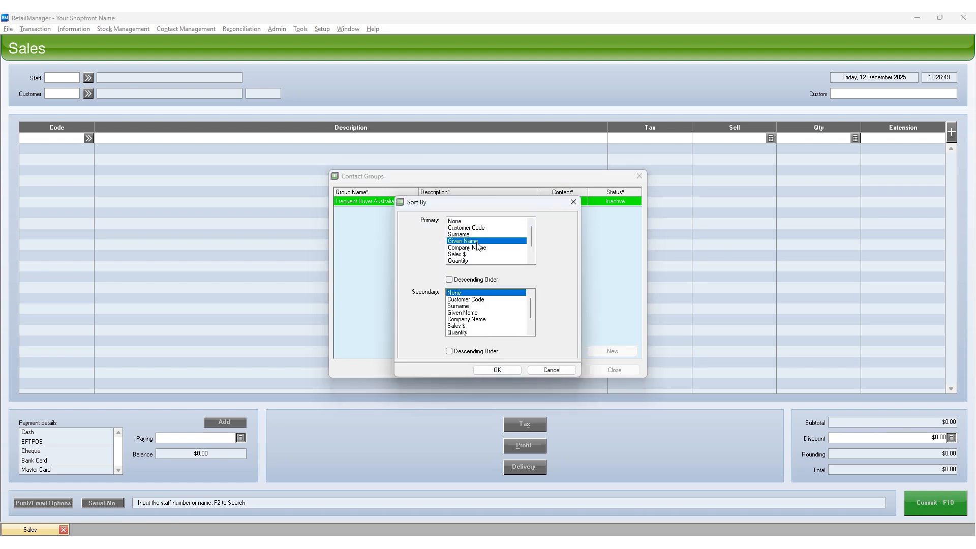
{"action": "left_click", "coordinate": [481, 326]}
{"action": "left_click", "coordinate": [503, 371]}
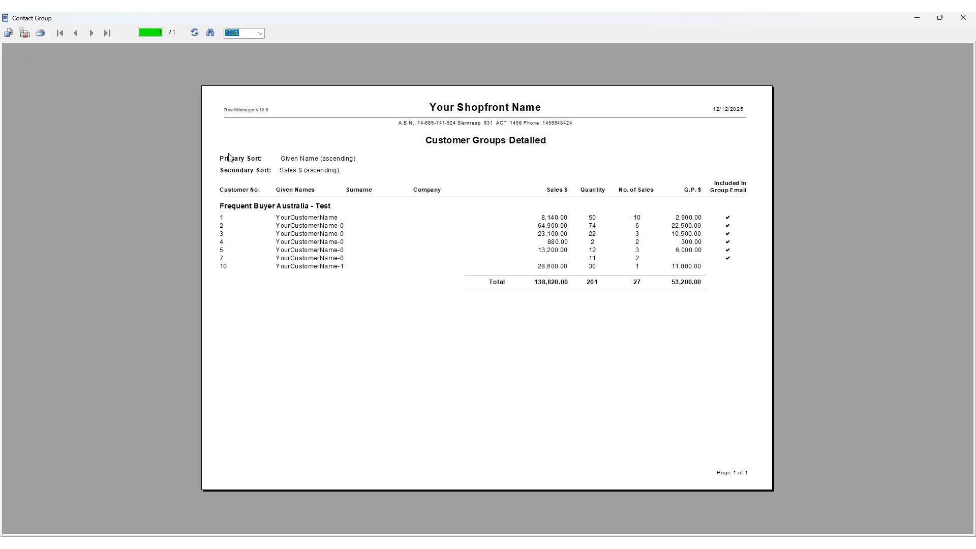
{"action": "left_click", "coordinate": [42, 36]}
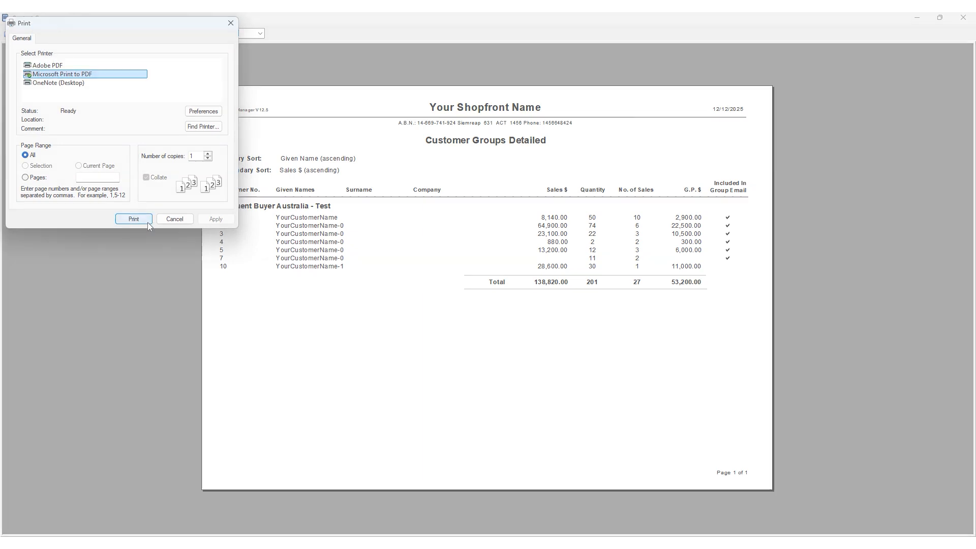
{"action": "left_click", "coordinate": [148, 222]}
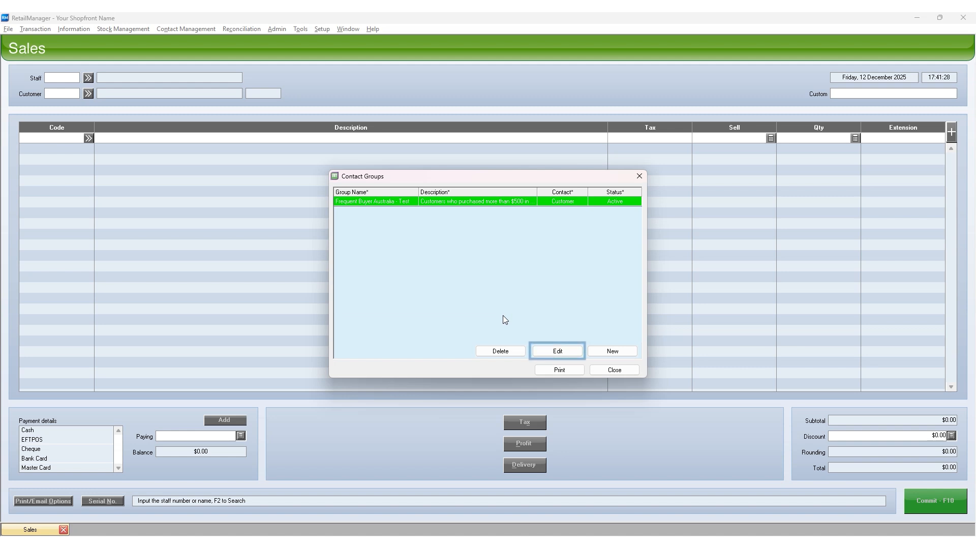
- Edit the "Frequent Buyer Australia - Test" contact group, set its status to Inactive and save it
{"action": "left_click", "coordinate": [551, 351]}
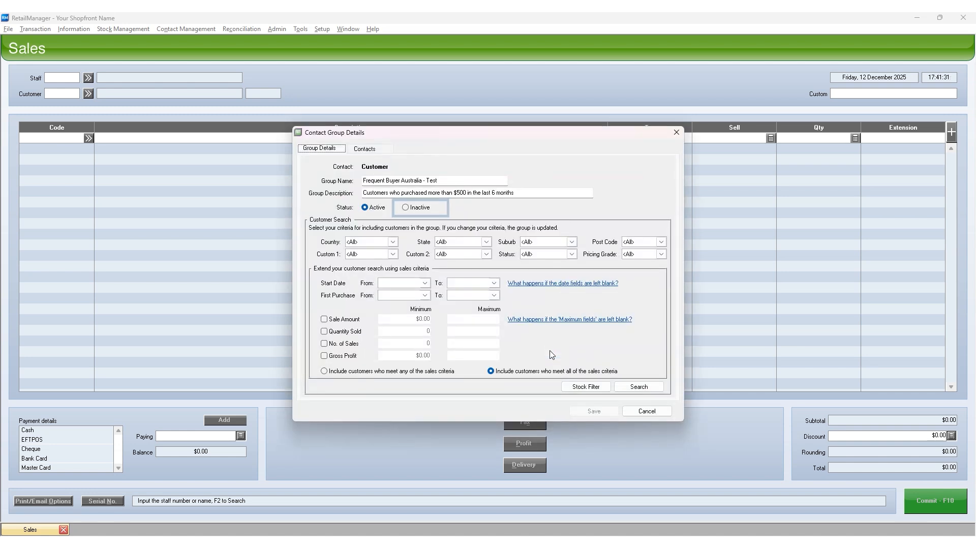
{"action": "left_click", "coordinate": [414, 212]}
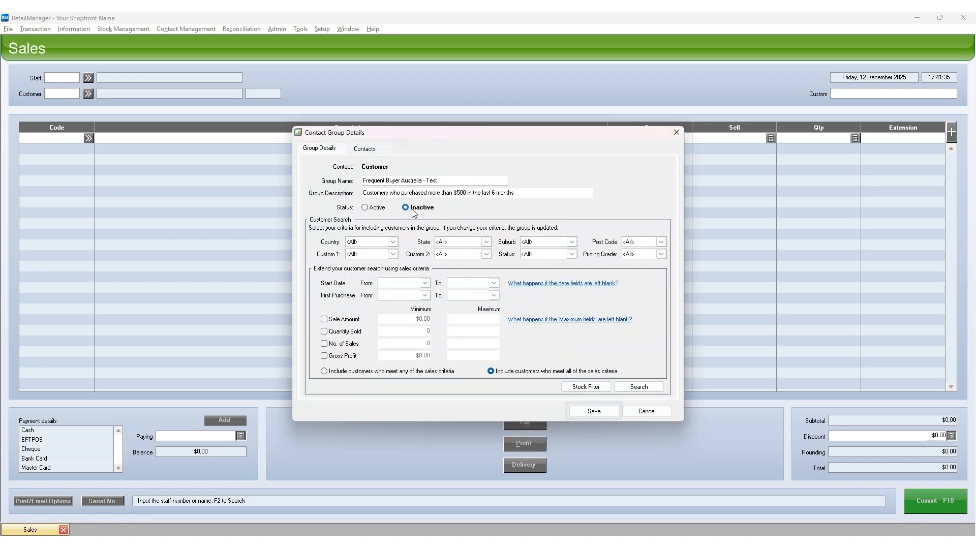
{"action": "left_click", "coordinate": [594, 412]}
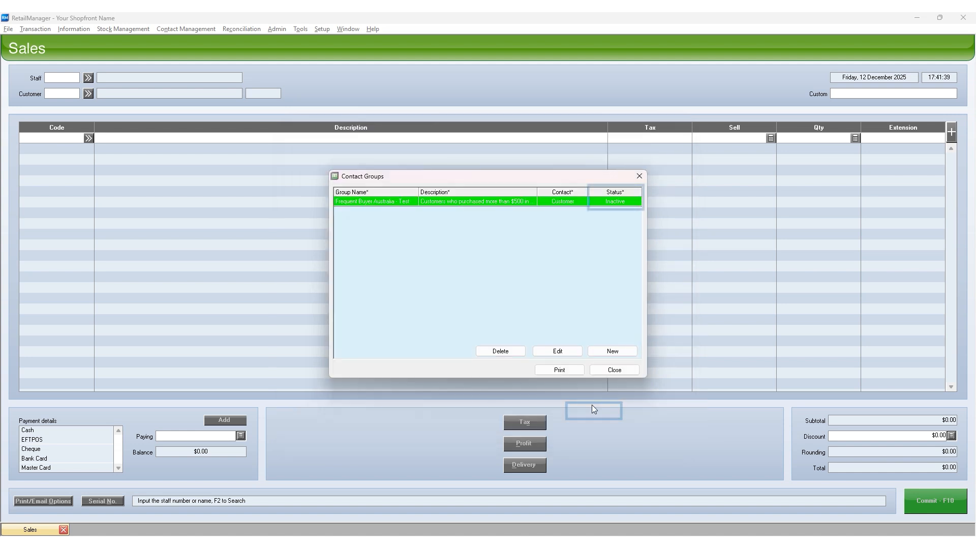